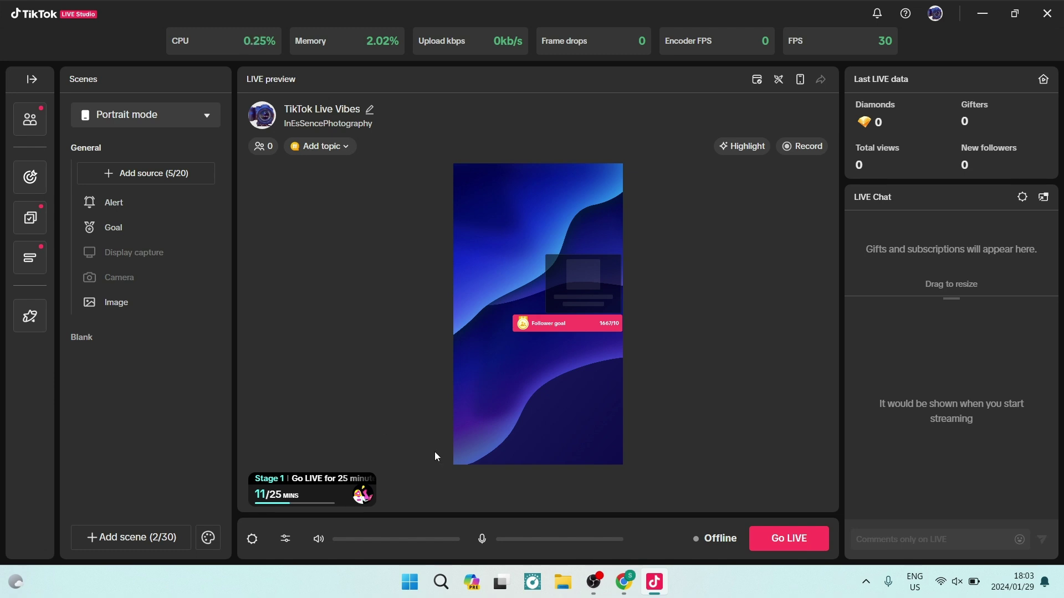
Step: Open teevee_5's stream from the TikTok LIVE feed, then view the go-LIVE access requirements tab
click(624, 581)
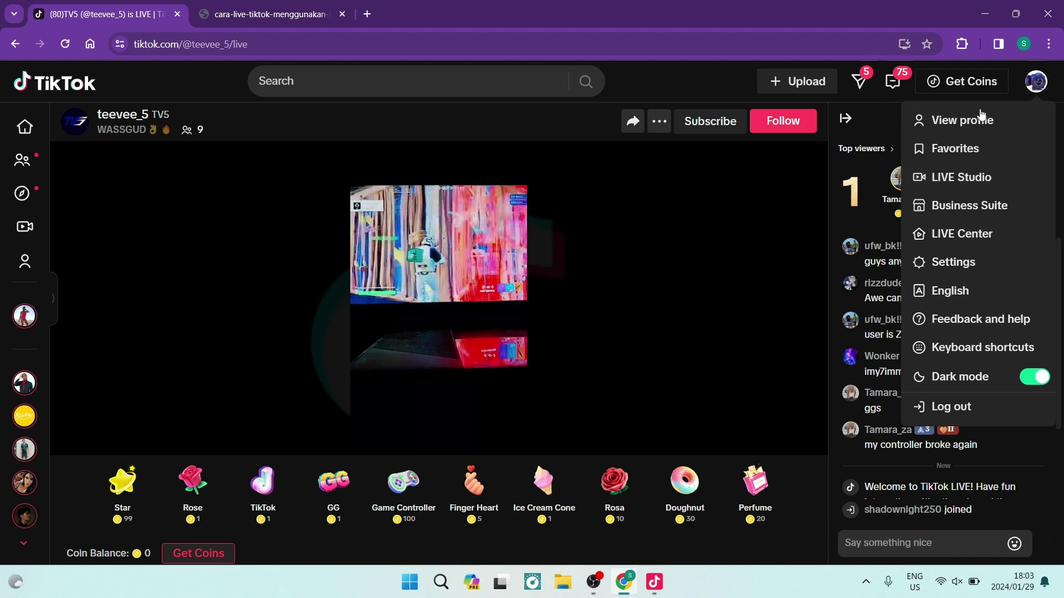
mouse_move(438, 299)
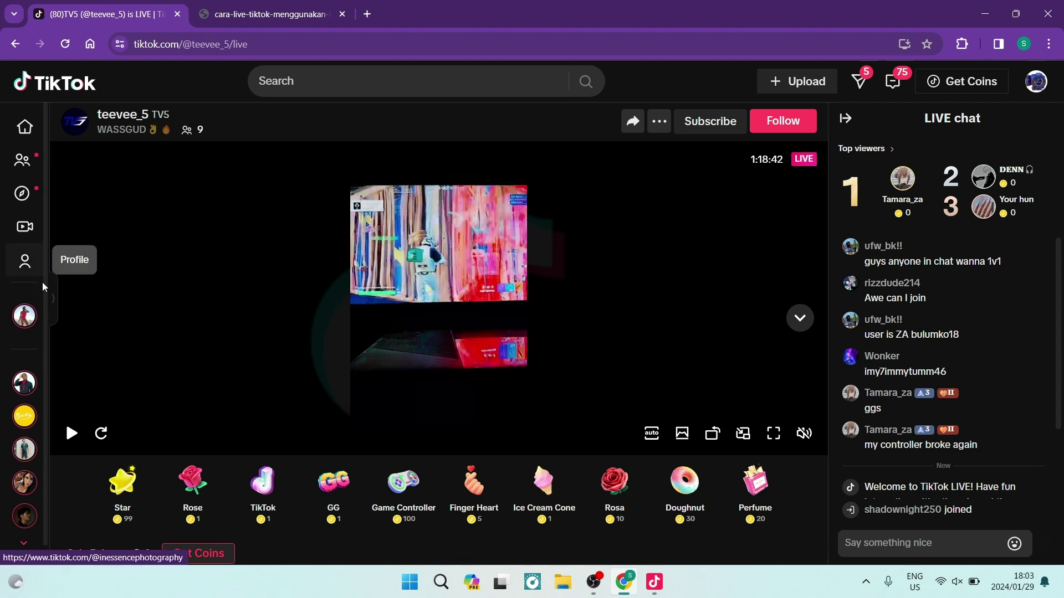
click(55, 298)
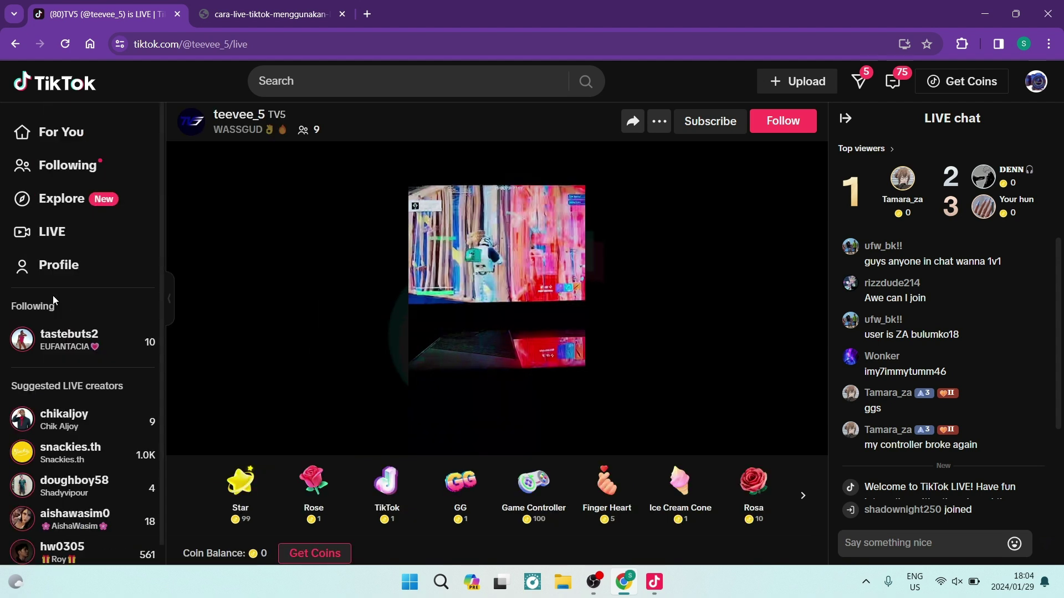
click(52, 233)
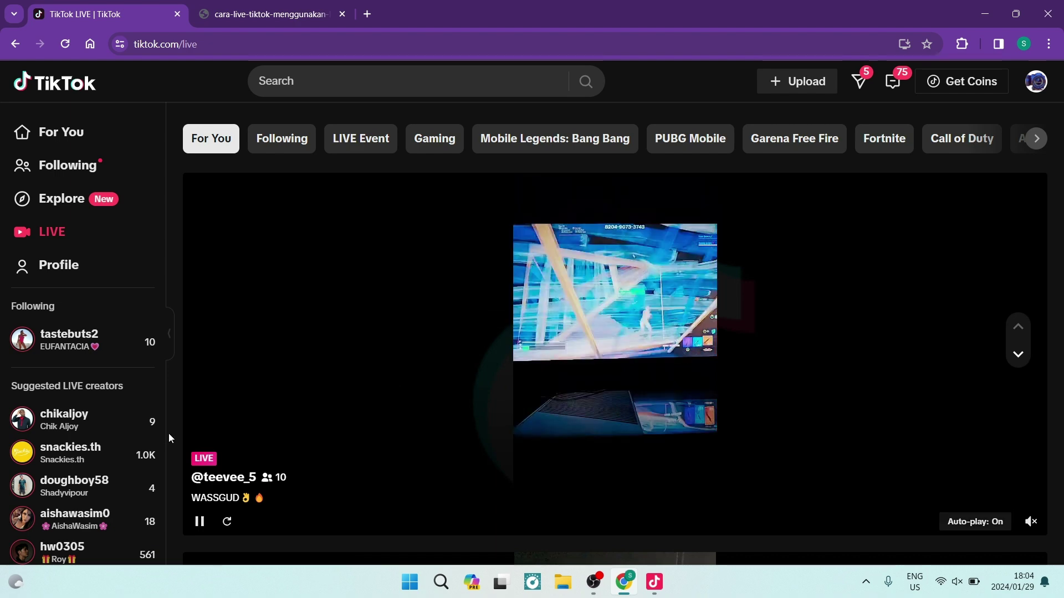
click(228, 411)
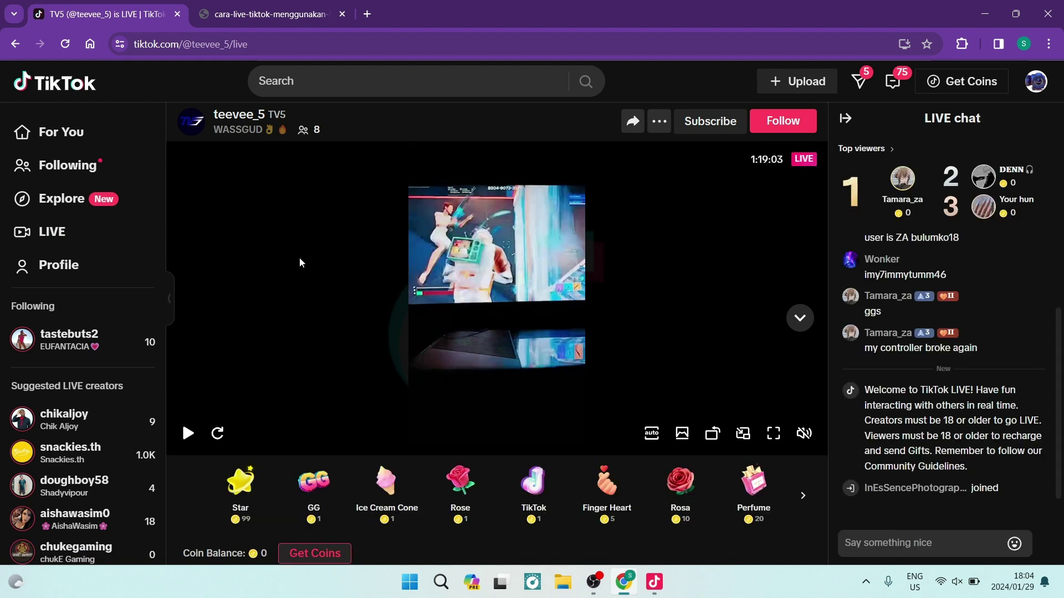
click(267, 14)
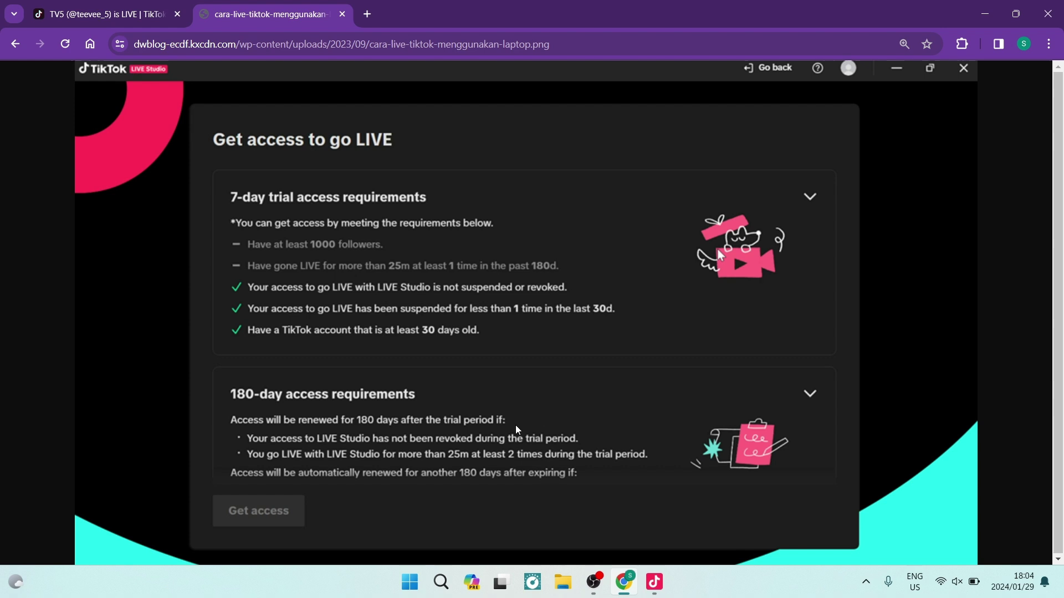
Step: Briefly show LIVE Studio's offline stream setup, then return to Chrome's access-requirements image
click(654, 582)
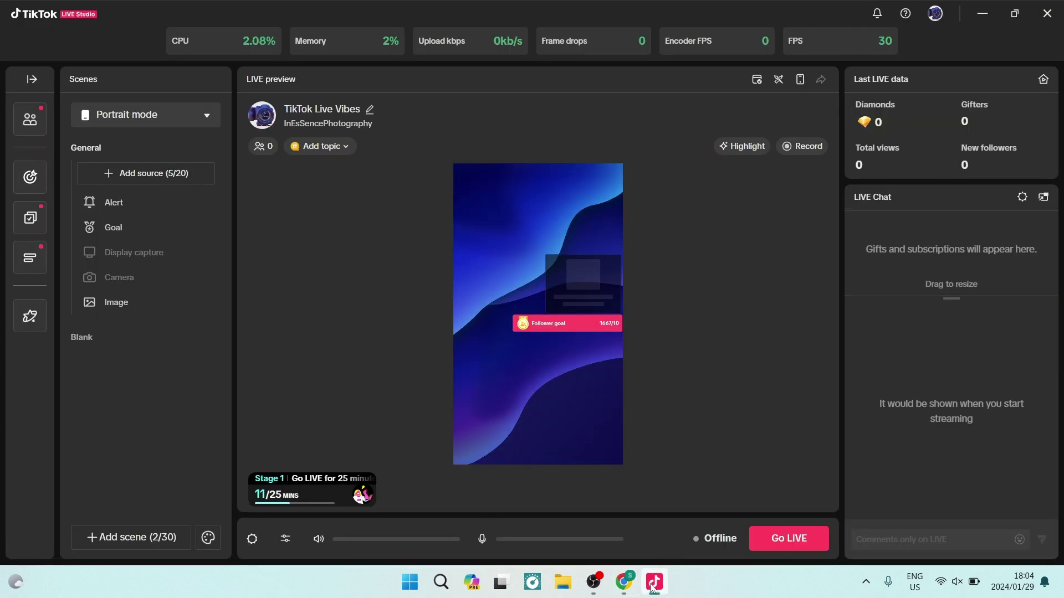
click(624, 581)
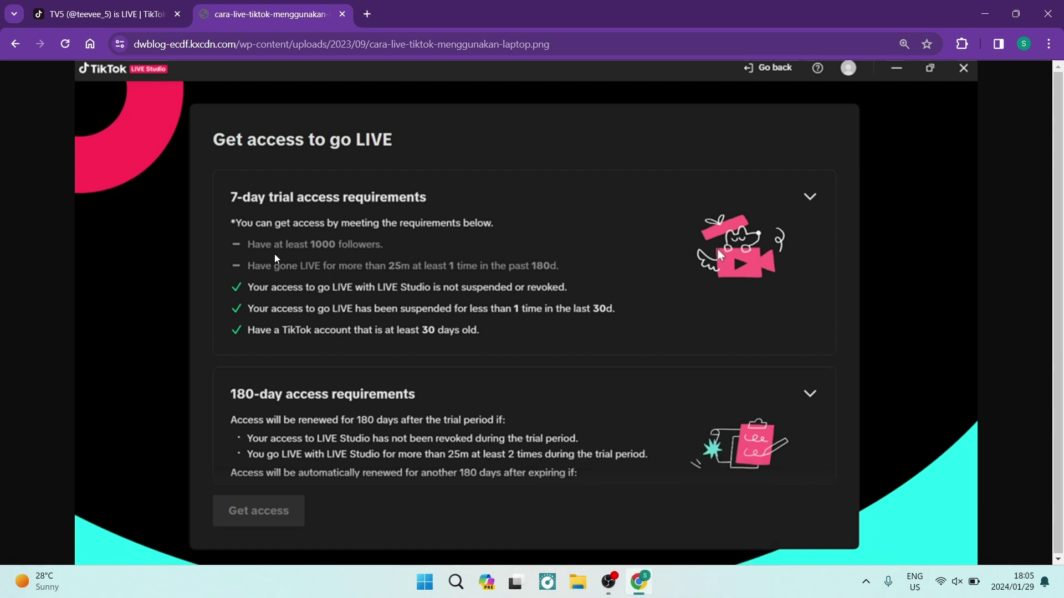
Step: Compare teevee_5's stream against the go-LIVE access requirements image, ending on teevee_5's stream tab
click(85, 8)
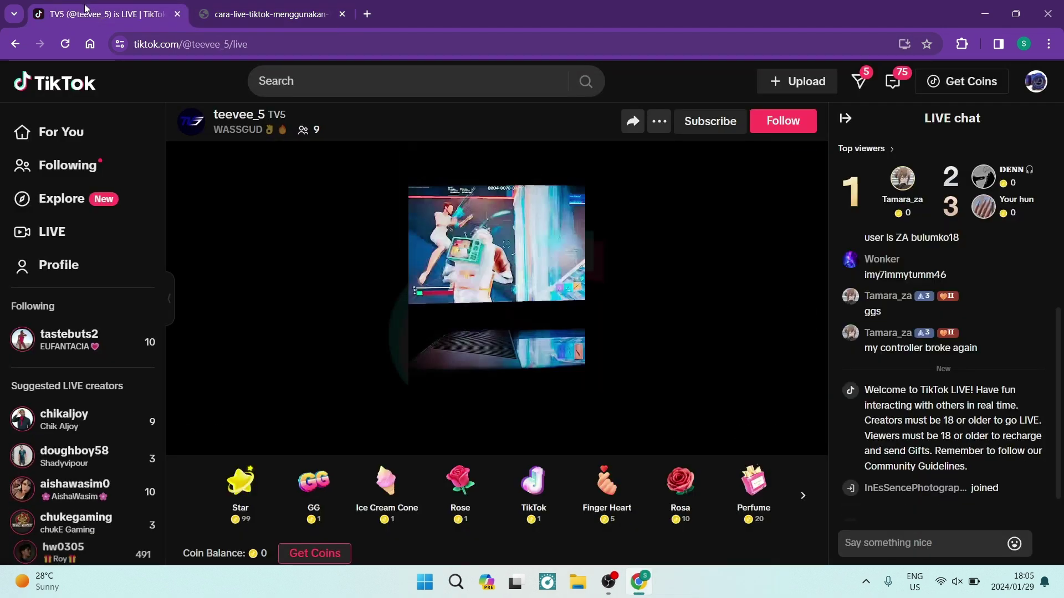
mouse_move(497, 291)
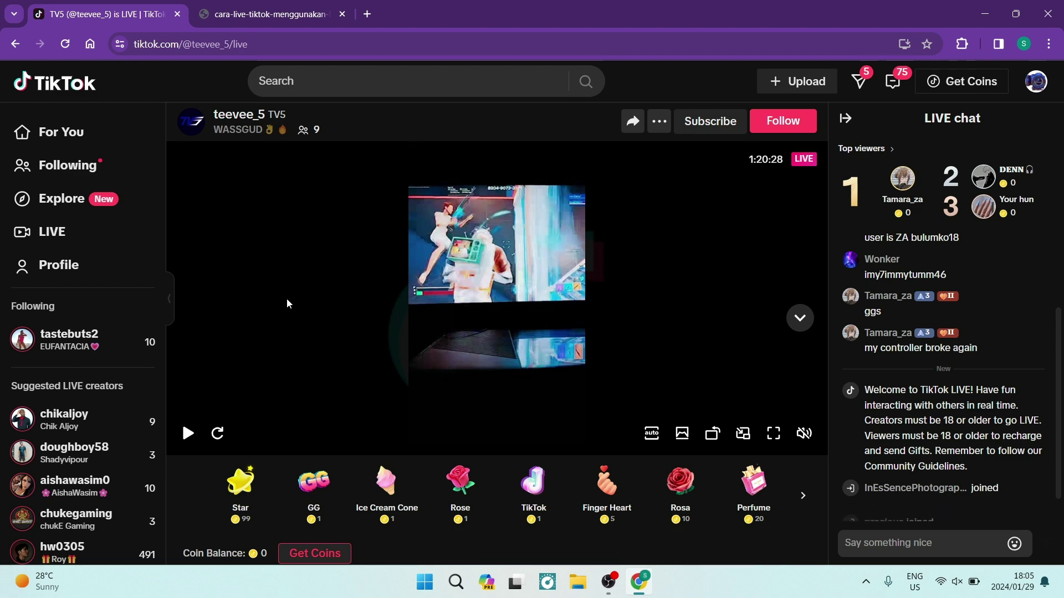
click(269, 15)
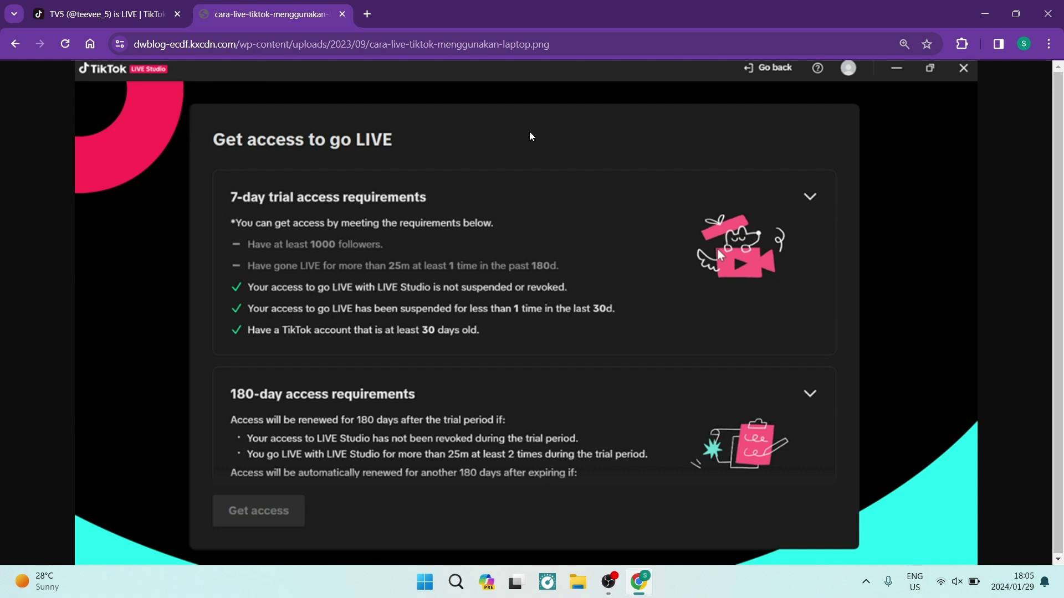
click(105, 15)
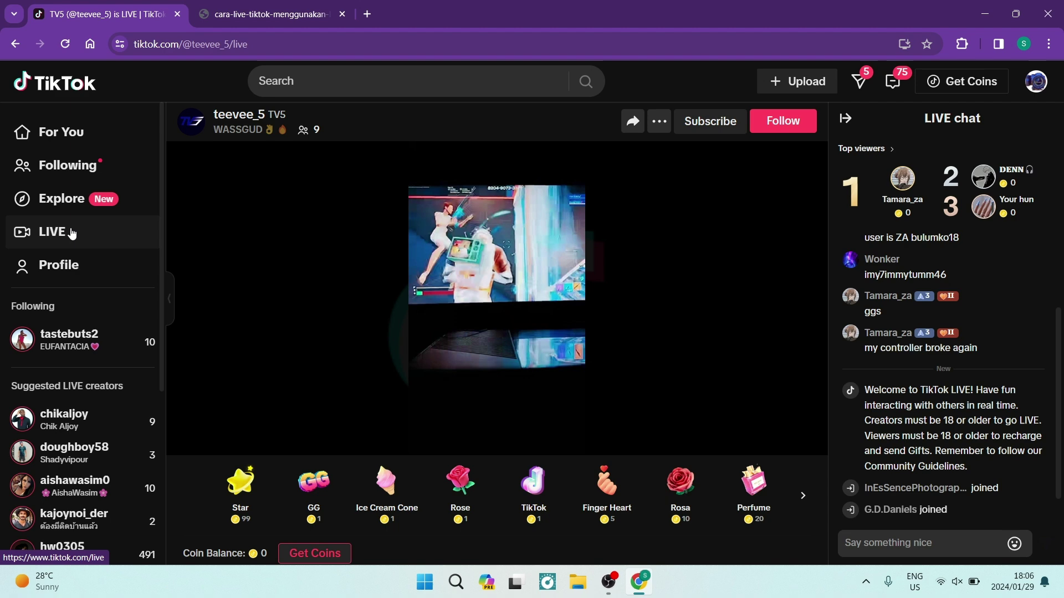
click(612, 587)
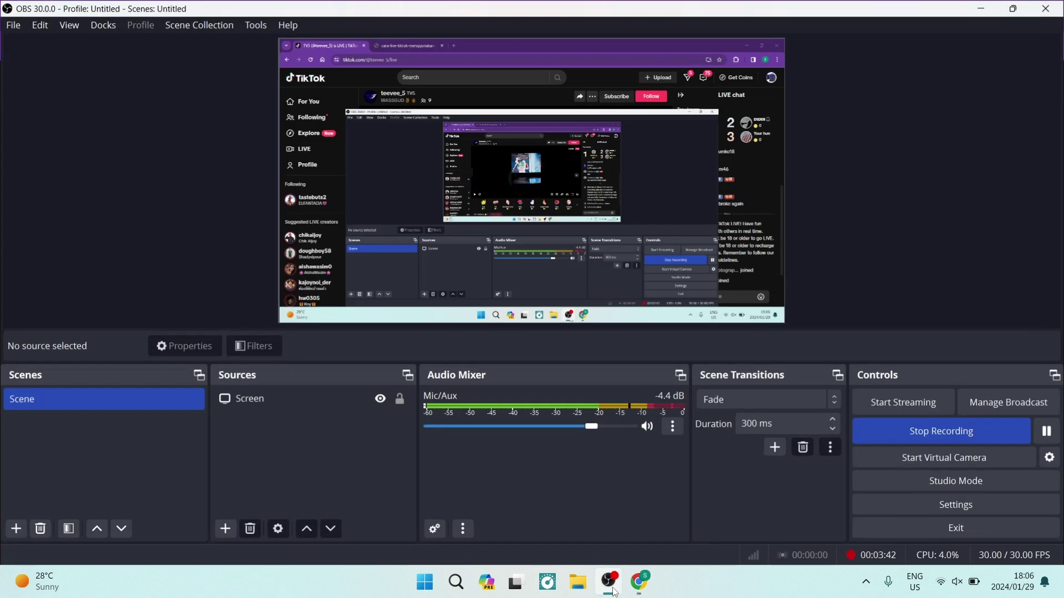